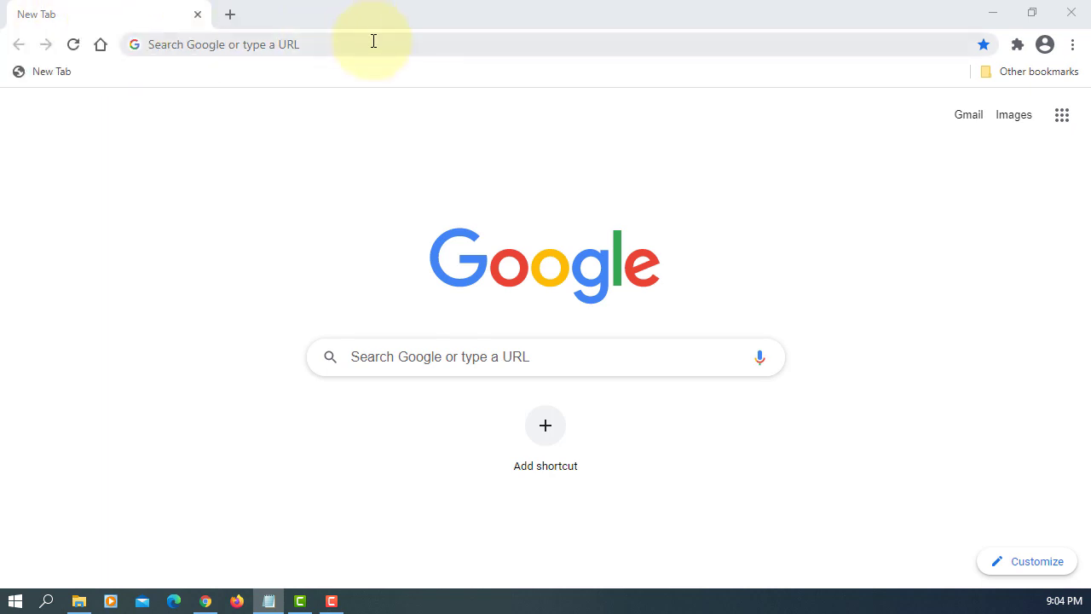
# Step: Go to oracle.com and open the Java SE Downloads page through the Java product page
pyautogui.click(373, 41)
pyautogui.write('oracle.com')
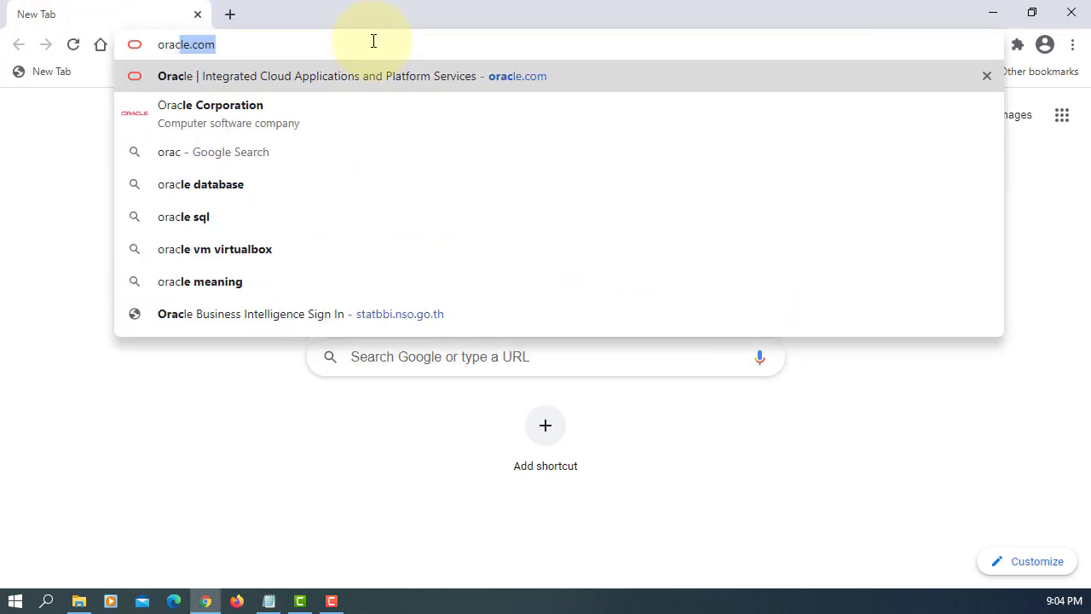
pyautogui.press('Return')
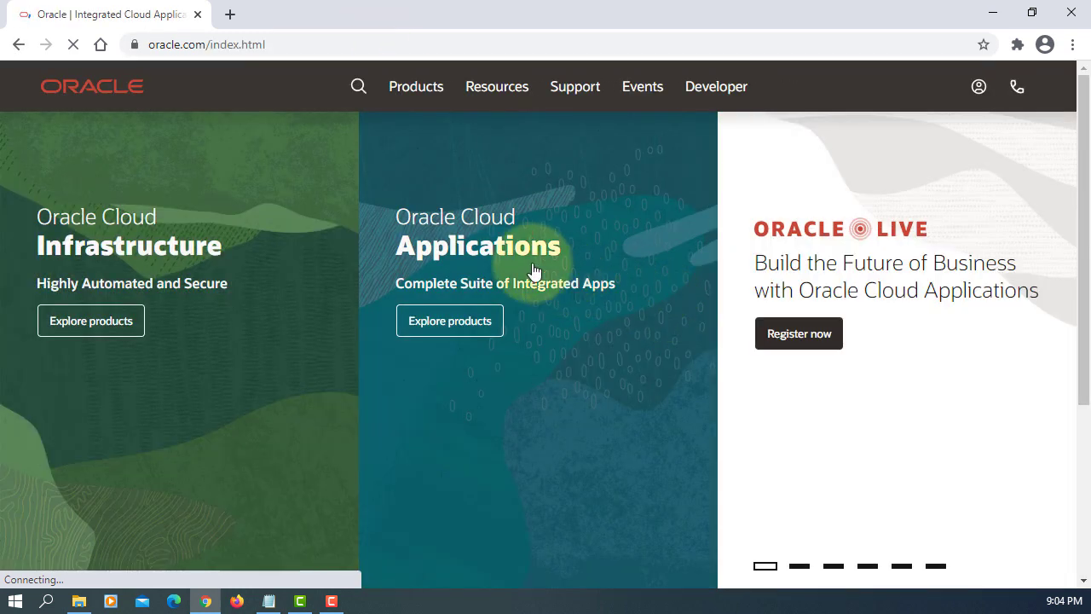
pyautogui.click(425, 92)
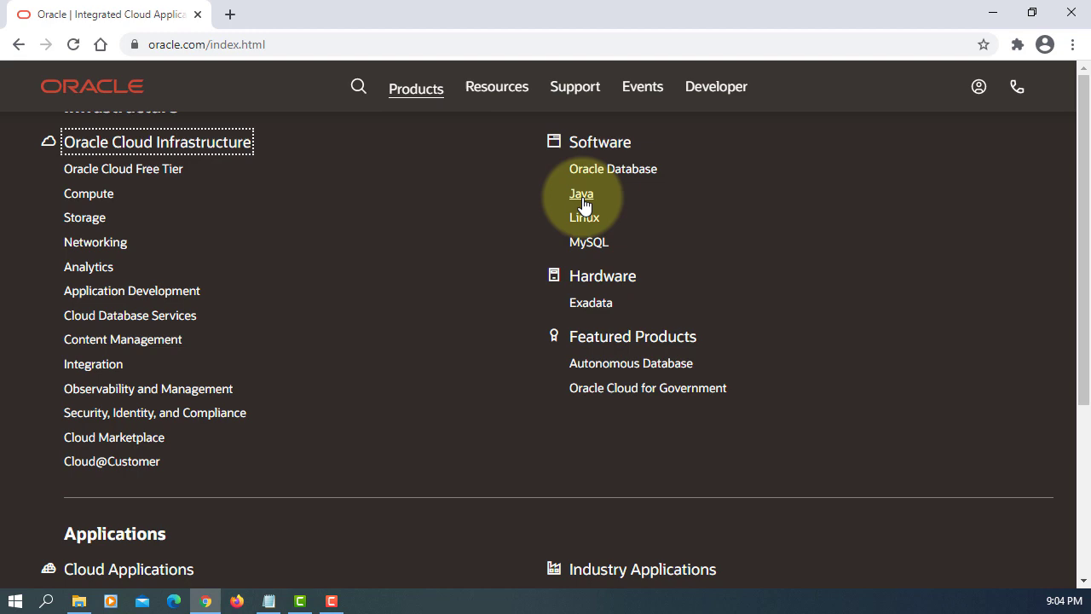
pyautogui.click(593, 203)
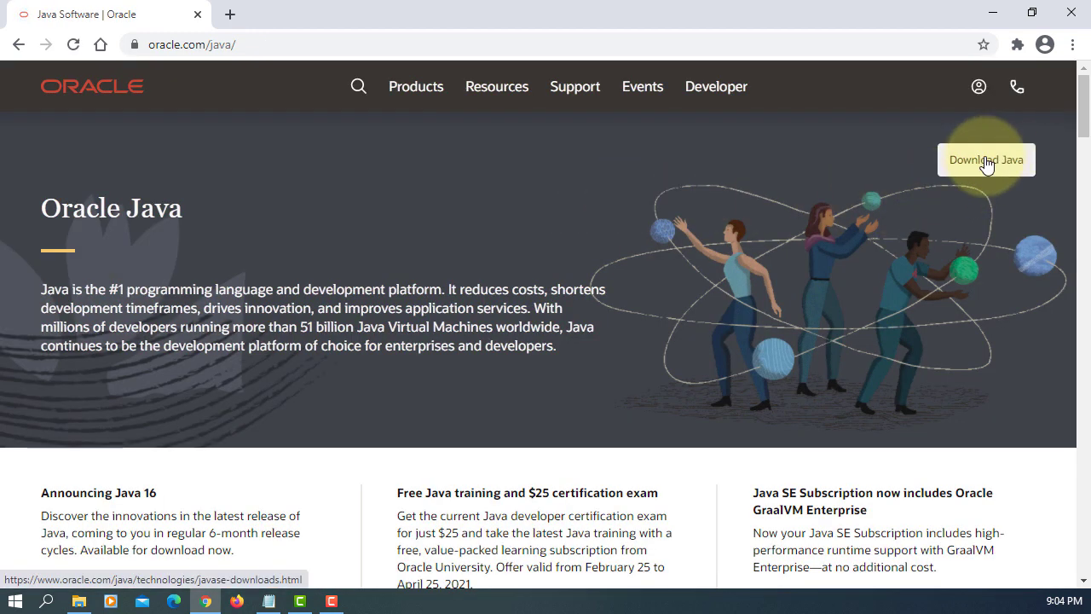
pyautogui.click(987, 162)
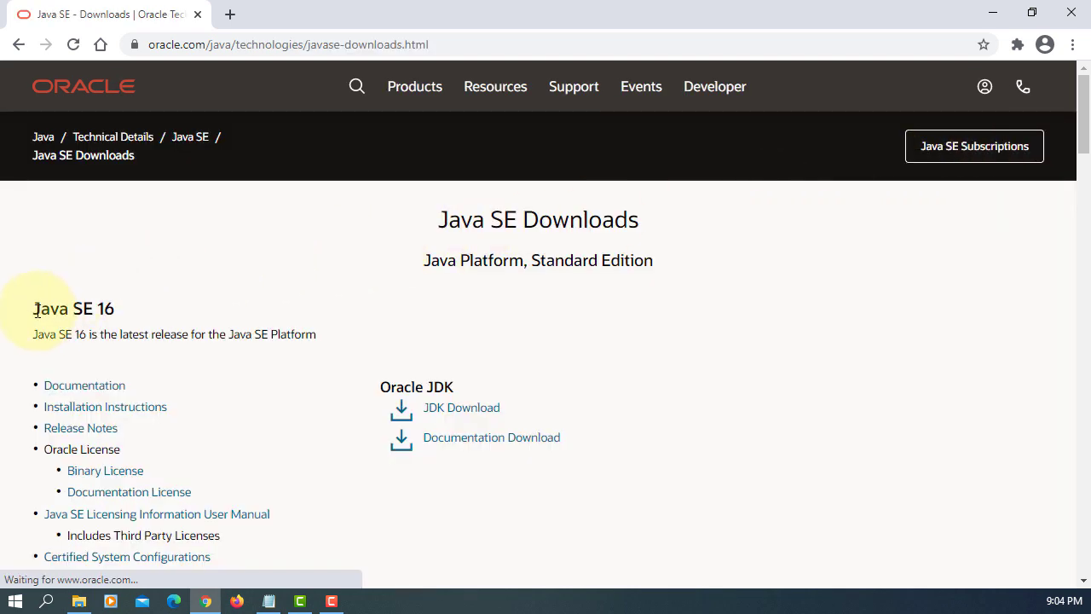
# Step: Open the JDK download page for Java SE 16
pyautogui.moveTo(33, 309); pyautogui.dragTo(133, 308)
pyautogui.scroll(-1, 414, 314)
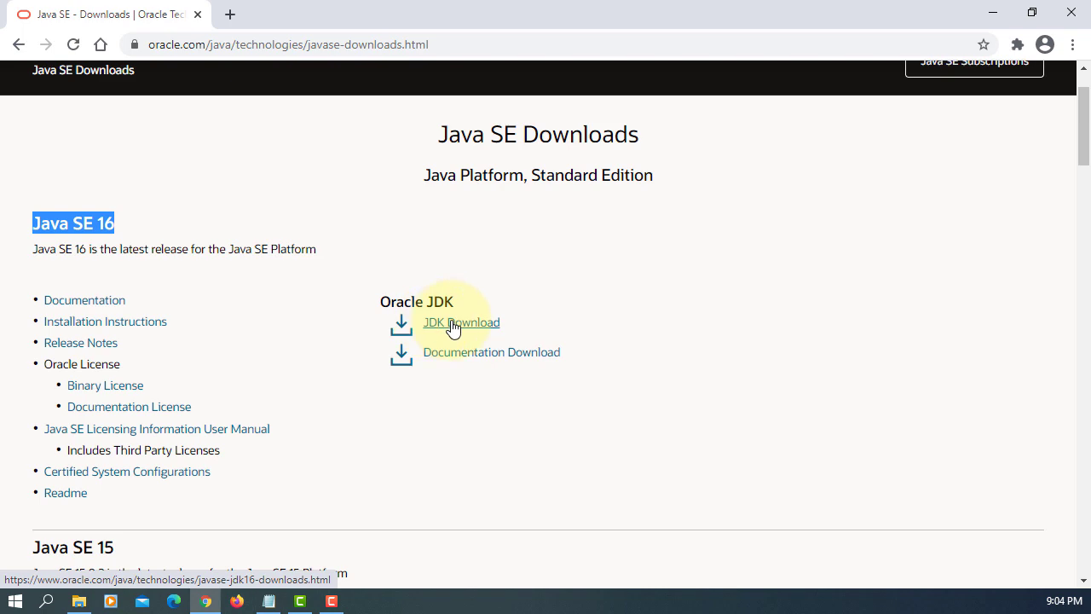
pyautogui.click(453, 324)
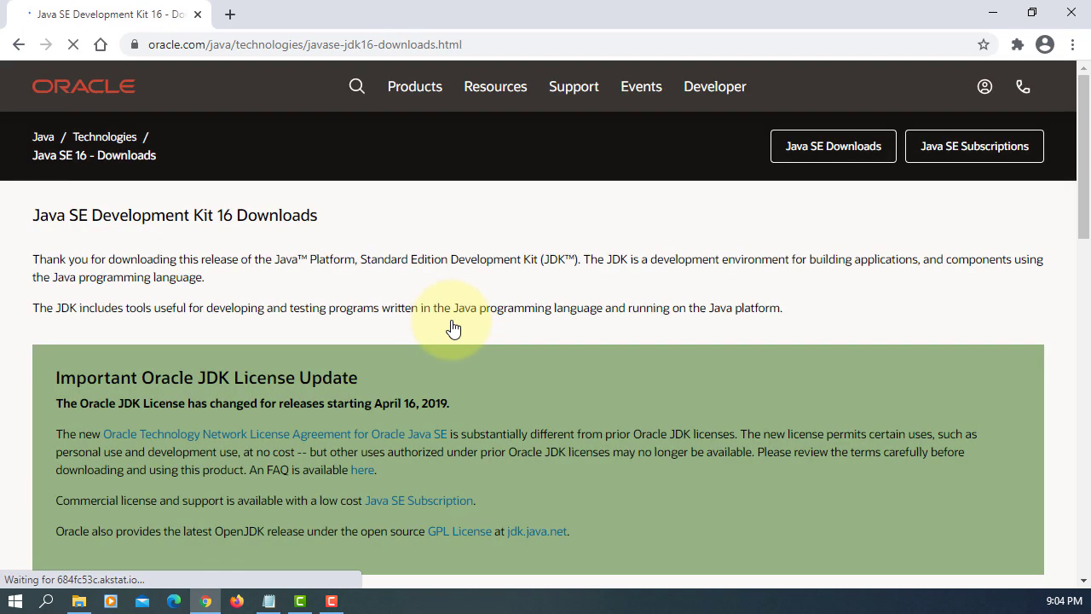
# Step: Download the Windows x64 Installer jdk-16_windows-x64_bin.exe, accepting the Oracle Technology Network License Agreement
pyautogui.scroll(-6, 453, 328)
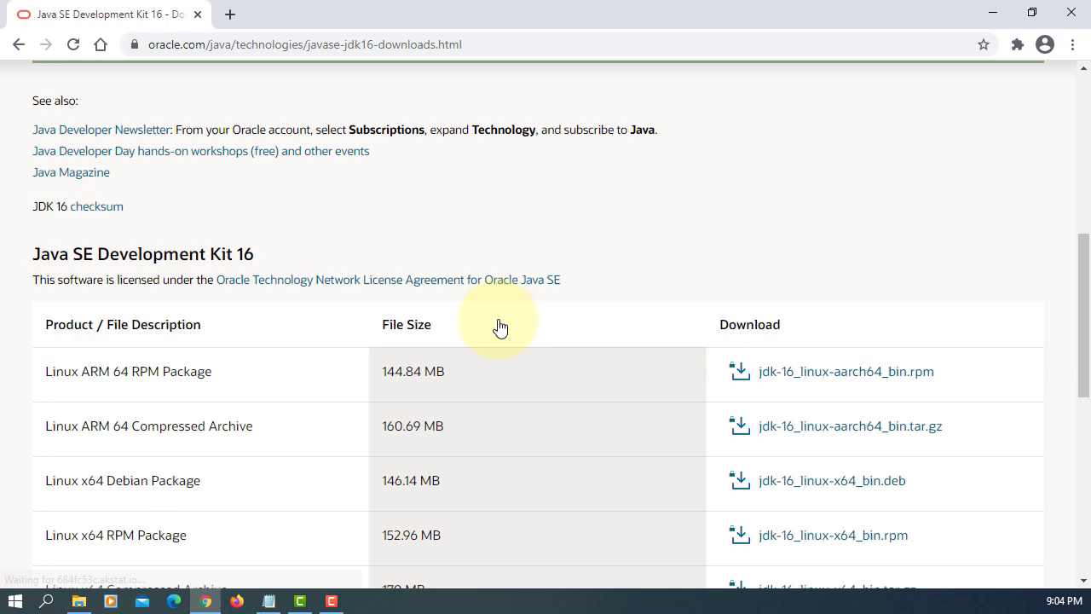
pyautogui.scroll(-4, 576, 323)
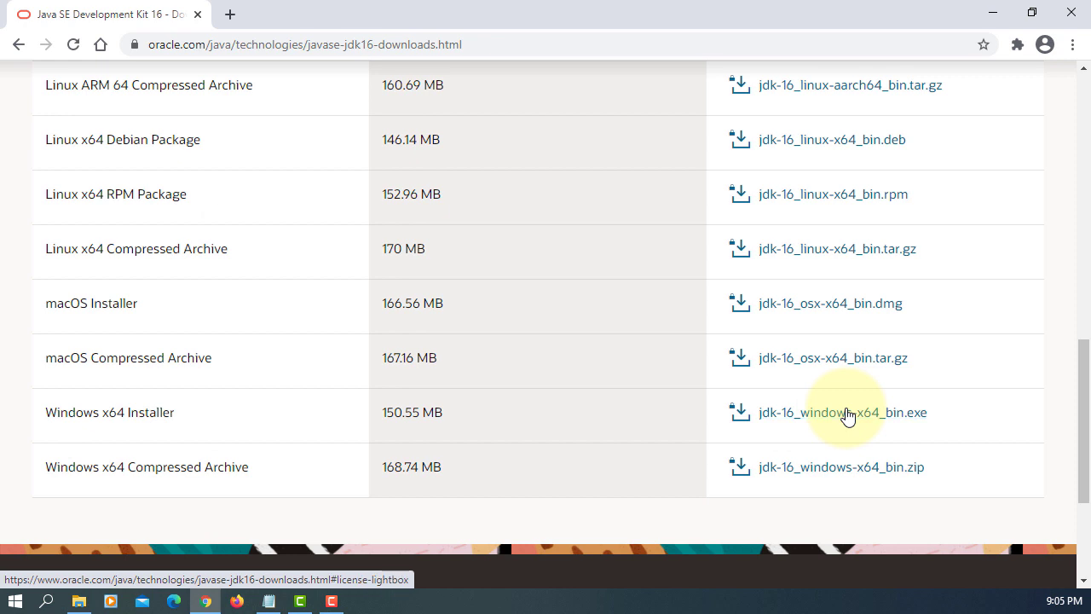
pyautogui.click(847, 414)
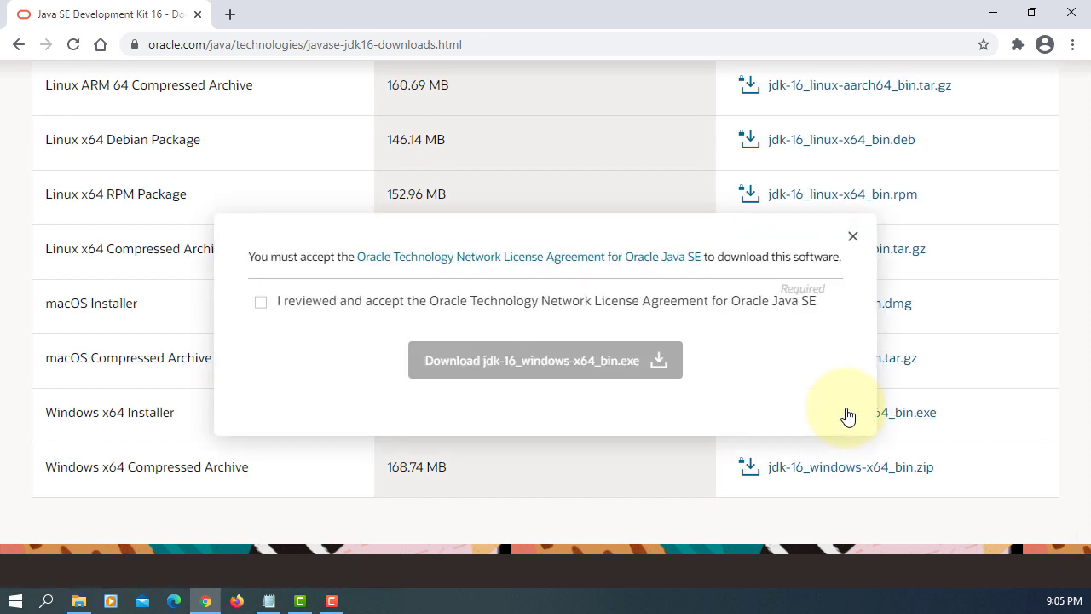
pyautogui.click(261, 303)
pyautogui.click(582, 367)
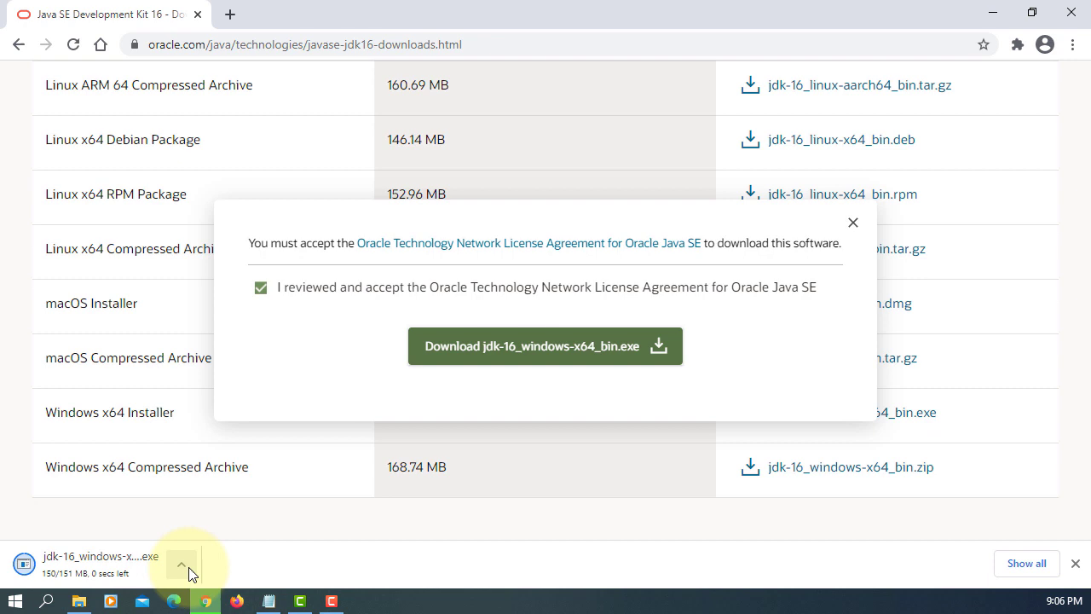
# Step: Launch the downloaded jdk-16_windows-x64_bin.exe installer and close the browser
pyautogui.click(141, 561)
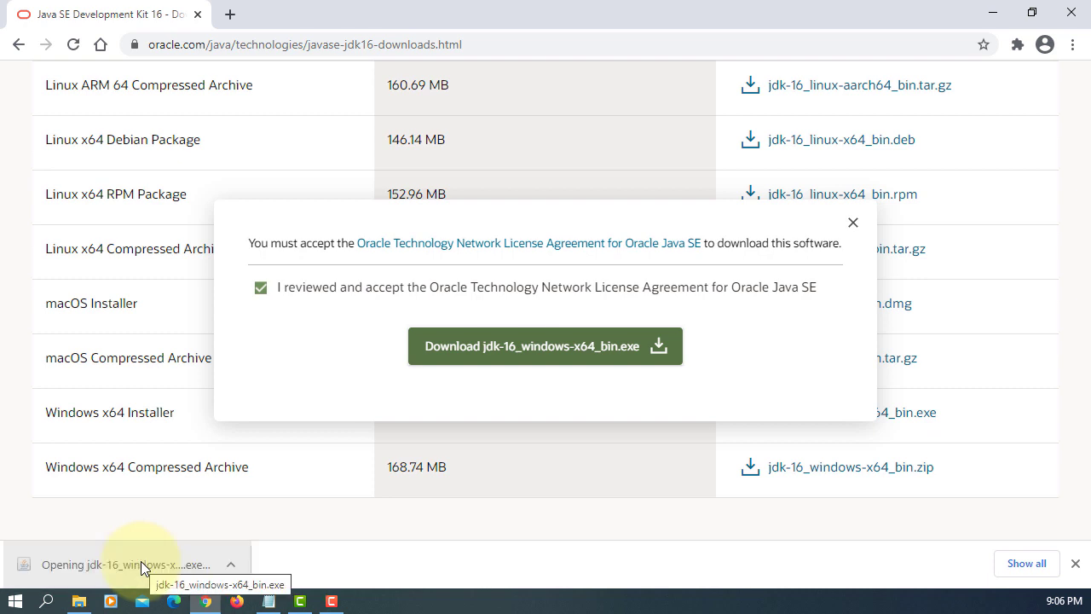
pyautogui.click(856, 239)
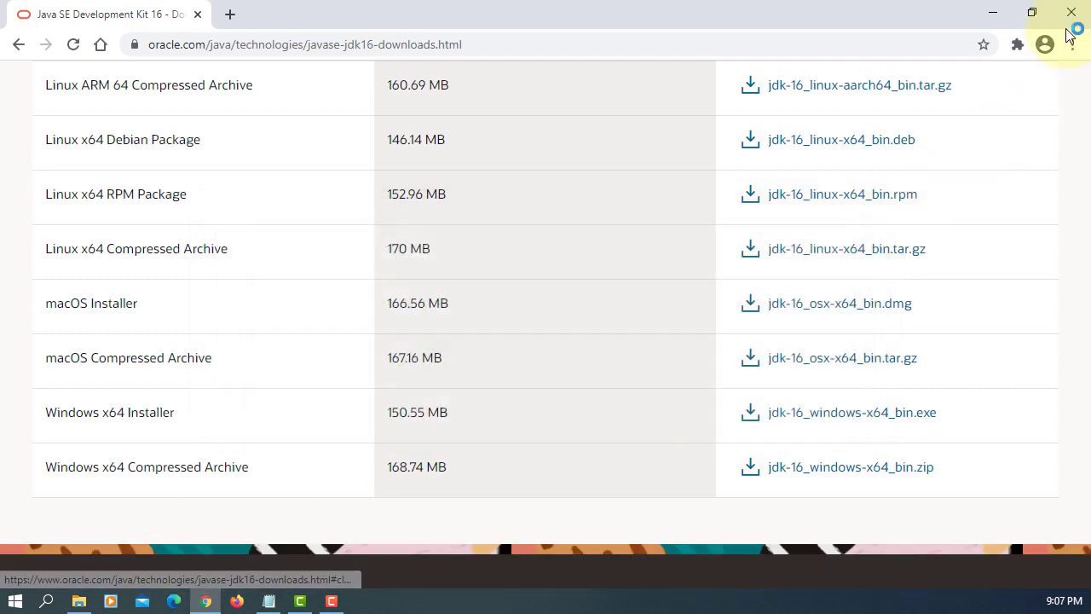
pyautogui.click(1071, 11)
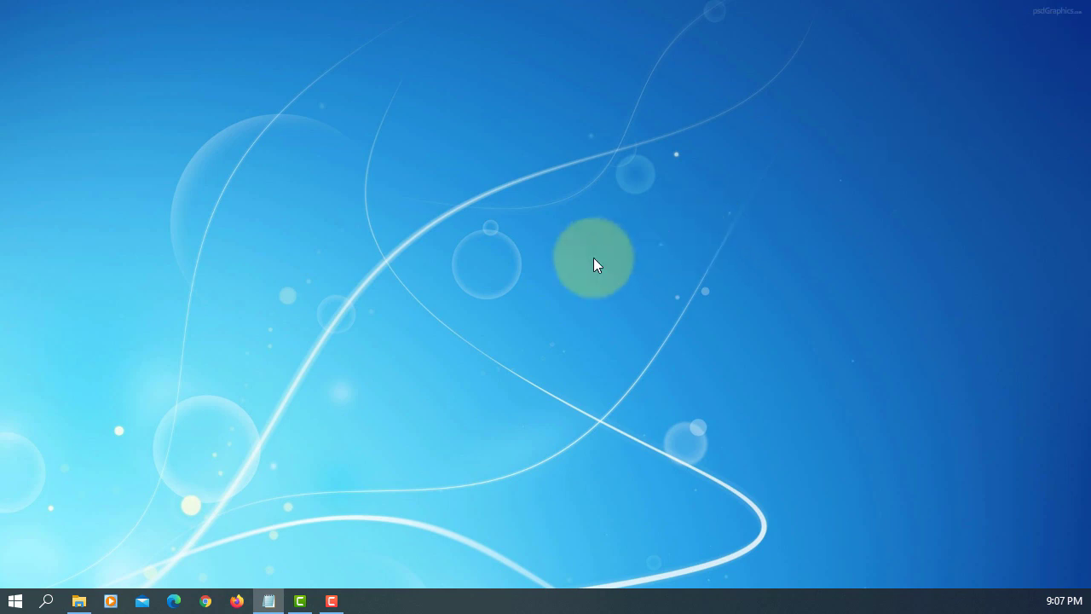
# Step: Install Java SE Development Kit 16 in the default folder C:\Program Files\Java\jdk-16\ and close the finished installer
pyautogui.click(597, 439)
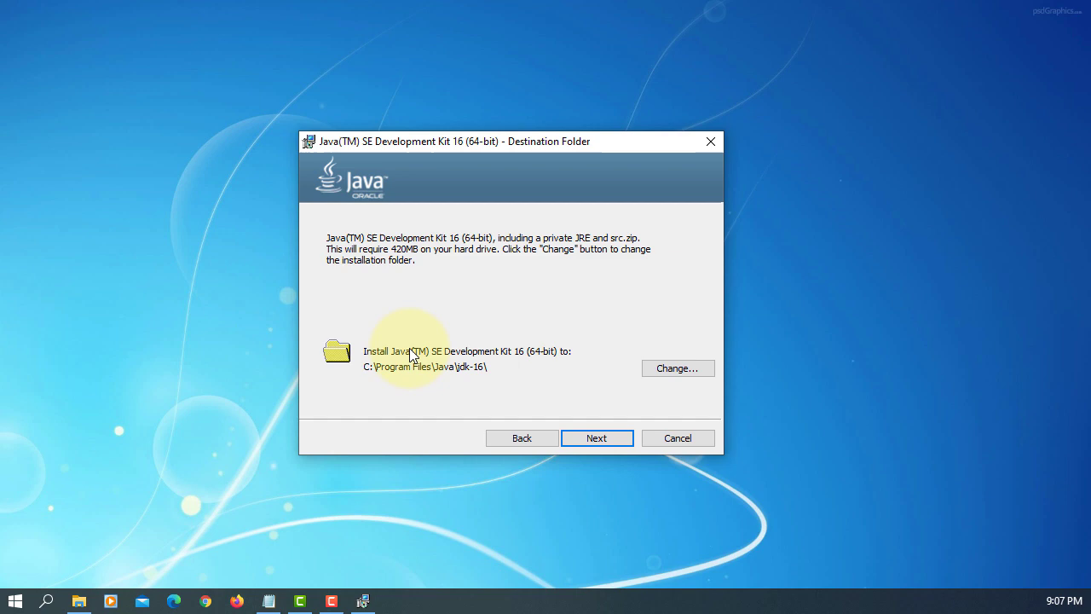
pyautogui.click(594, 440)
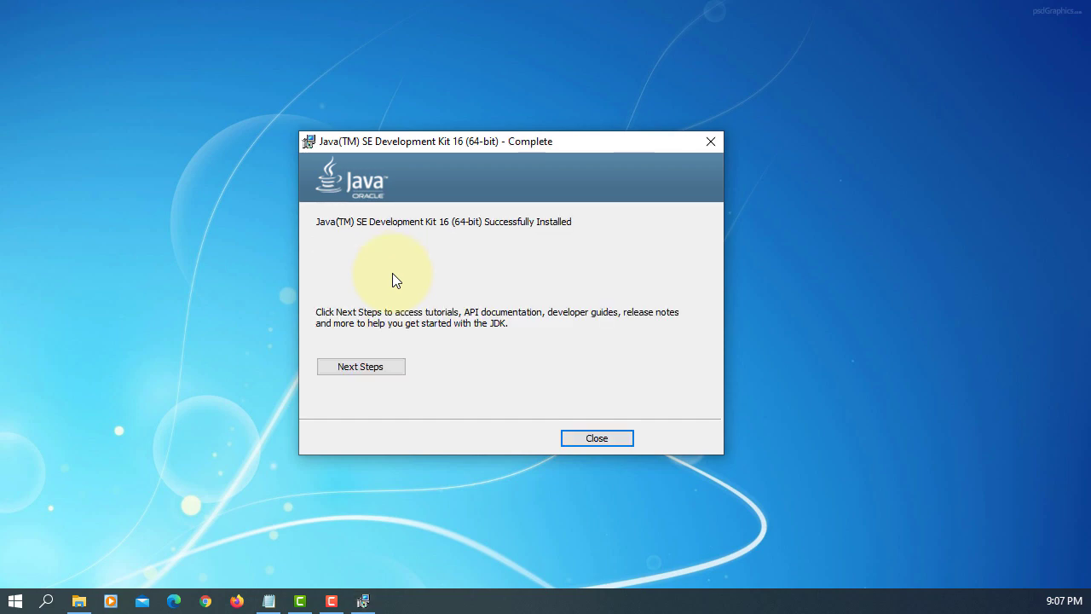
pyautogui.click(601, 439)
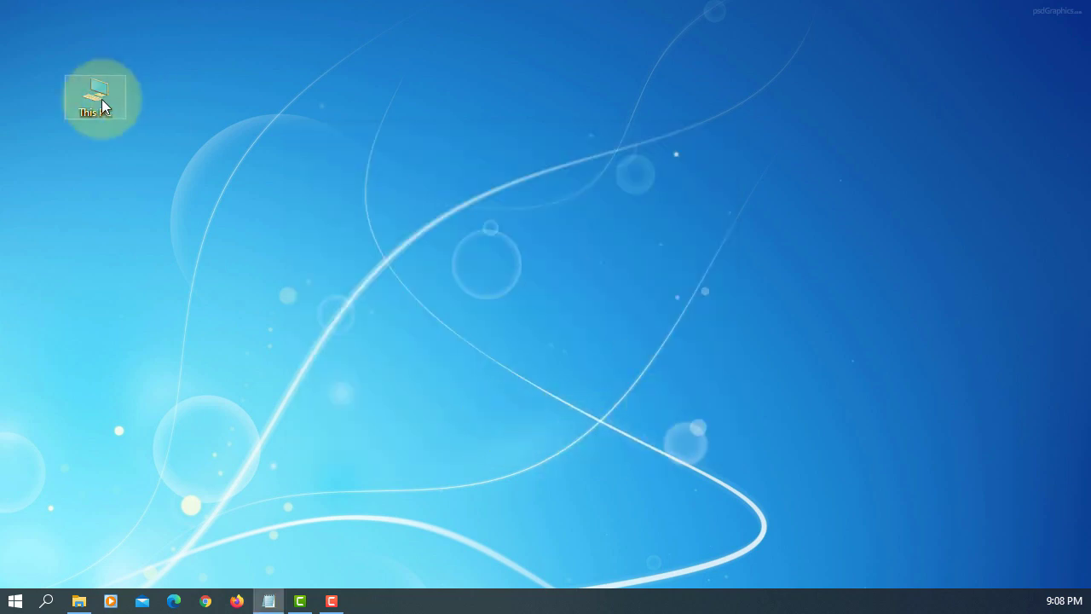
# Step: Open the Environment Variables dialog from the advanced system settings of This PC
pyautogui.rightClick(103, 102)
pyautogui.click(167, 296)
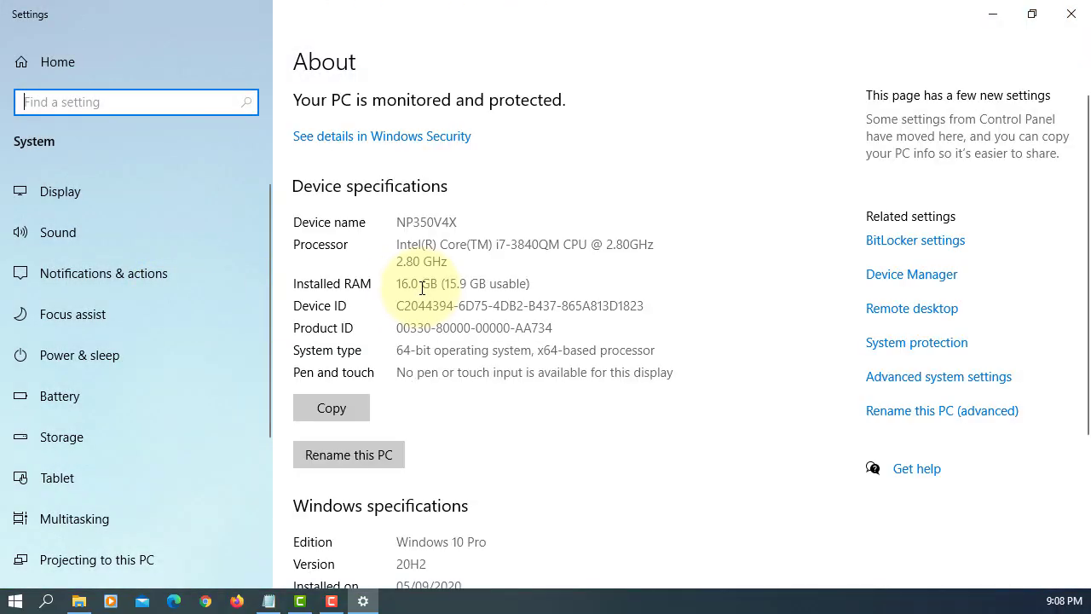
pyautogui.click(934, 378)
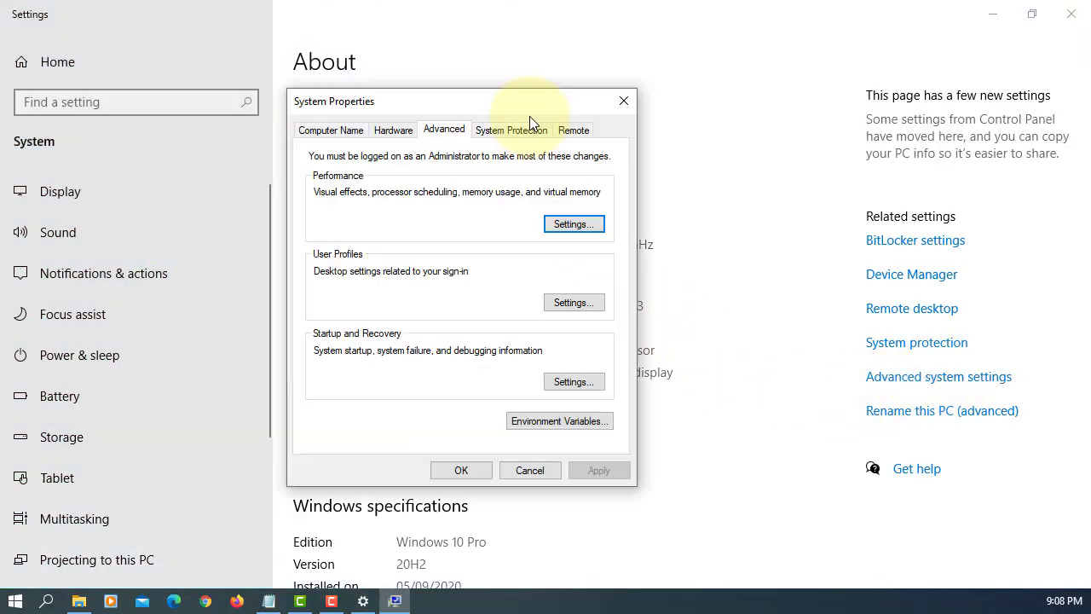
pyautogui.click(602, 419)
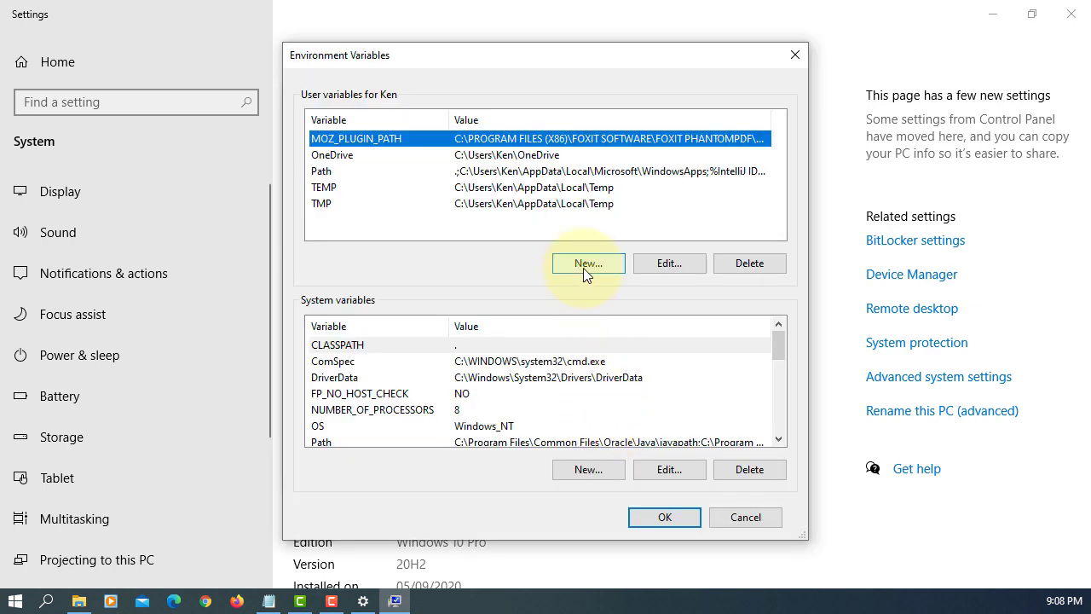
# Step: Create a new user variable named CLASSPATH with the value "."
pyautogui.click(587, 266)
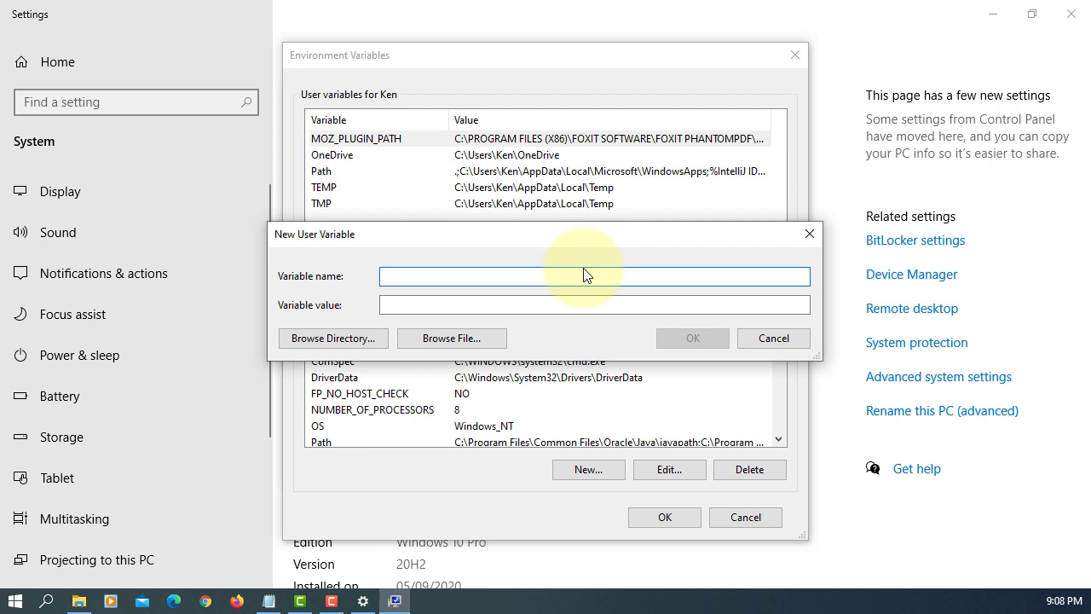
pyautogui.write('CLASSPATH')
pyautogui.press('Tab')
pyautogui.write('.')
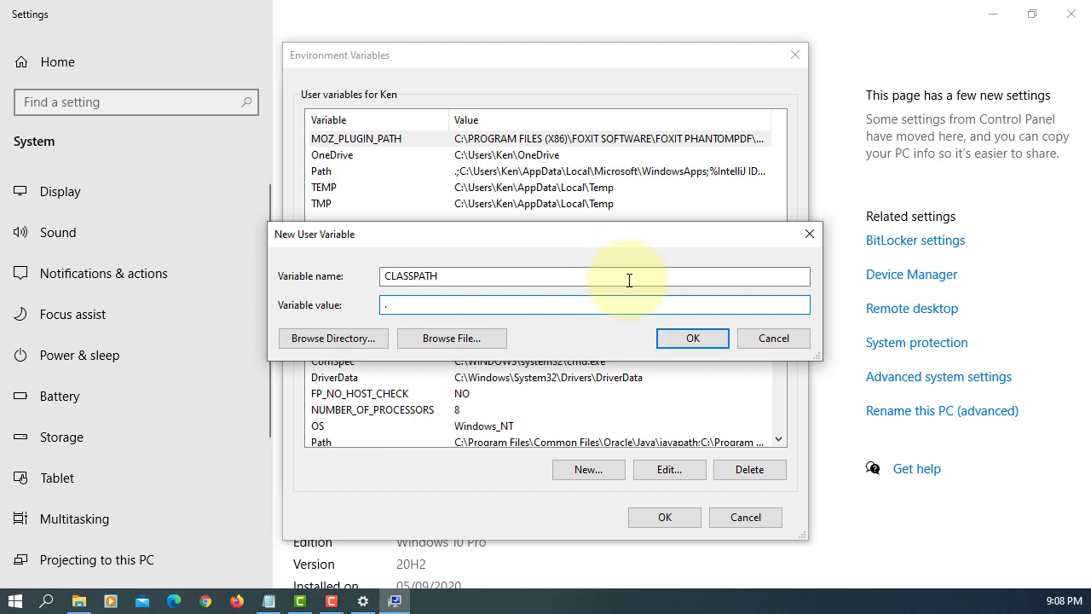
pyautogui.click(694, 340)
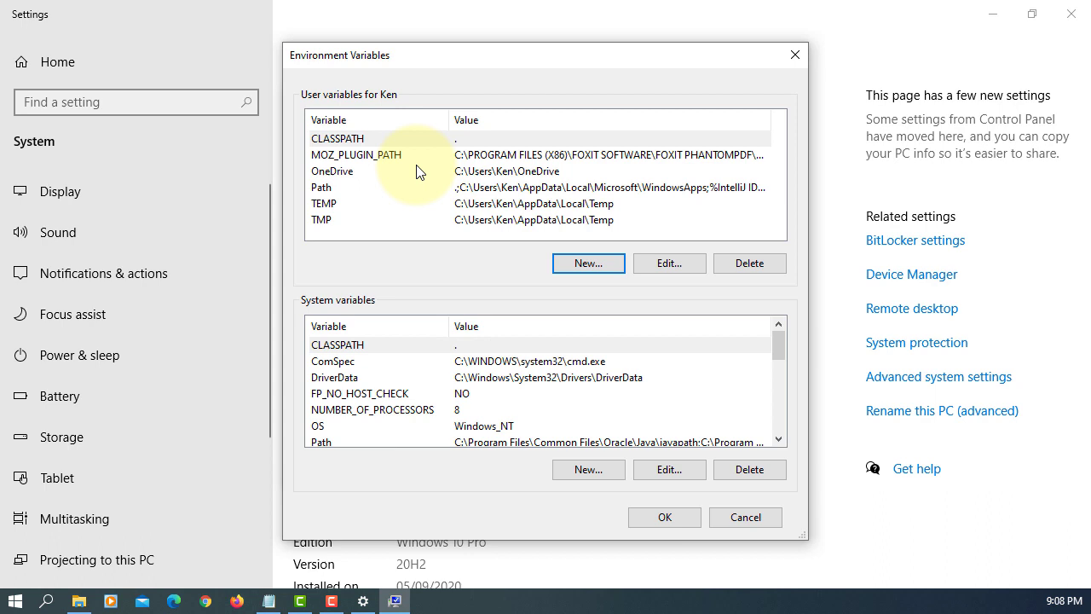
# Step: Start another new user variable and name it JAVA_HOME
pyautogui.click(586, 264)
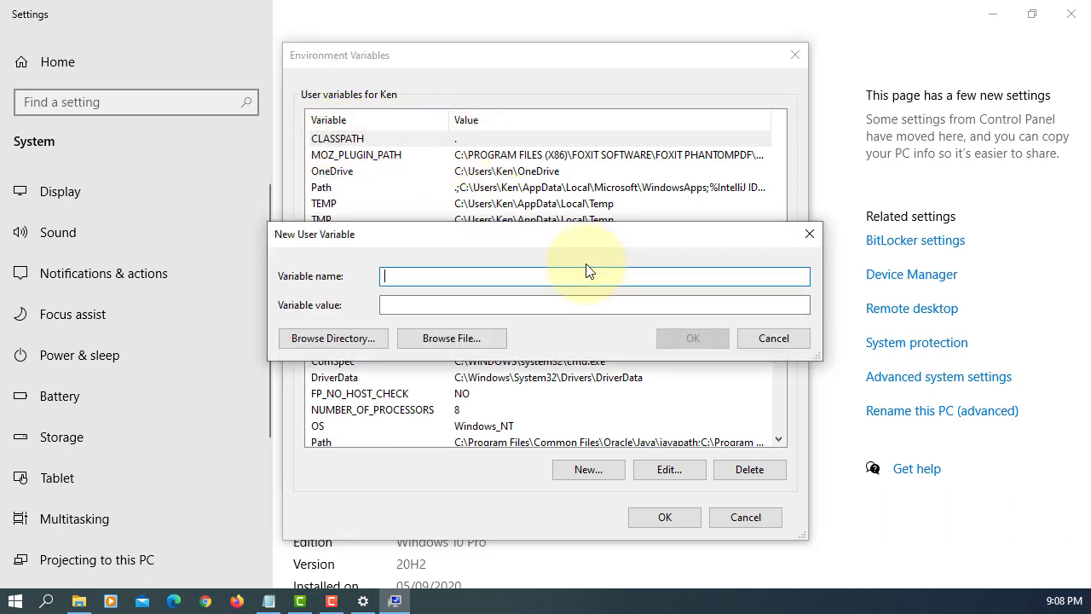
pyautogui.write('JAVA_HOME')
pyautogui.click(563, 302)
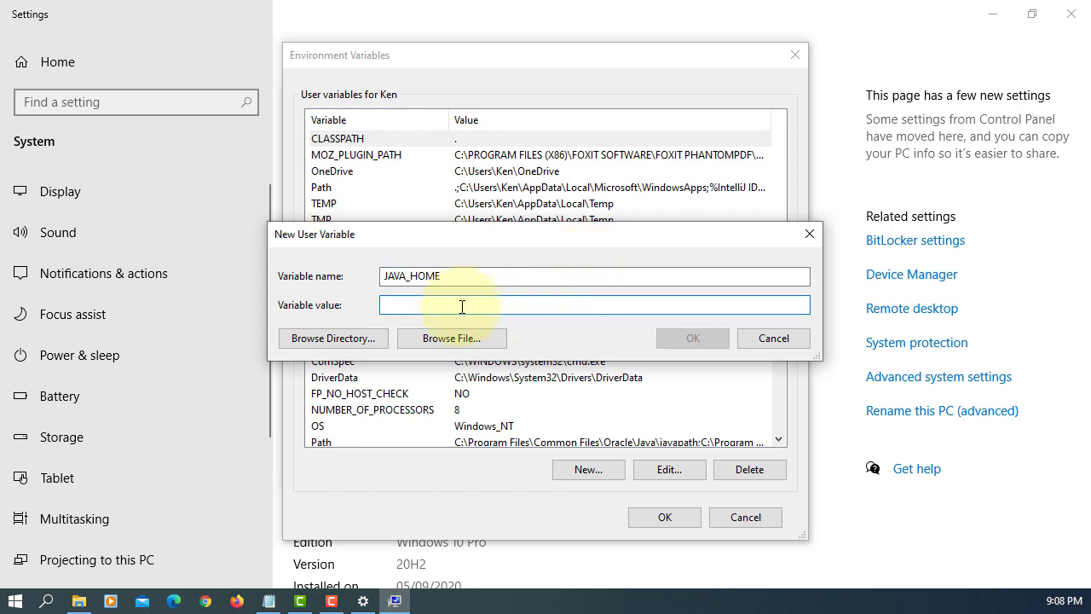
# Step: Set the JAVA_HOME value by browsing to the folder C:\Program Files\Java\jdk-16 and save the variable
pyautogui.click(362, 341)
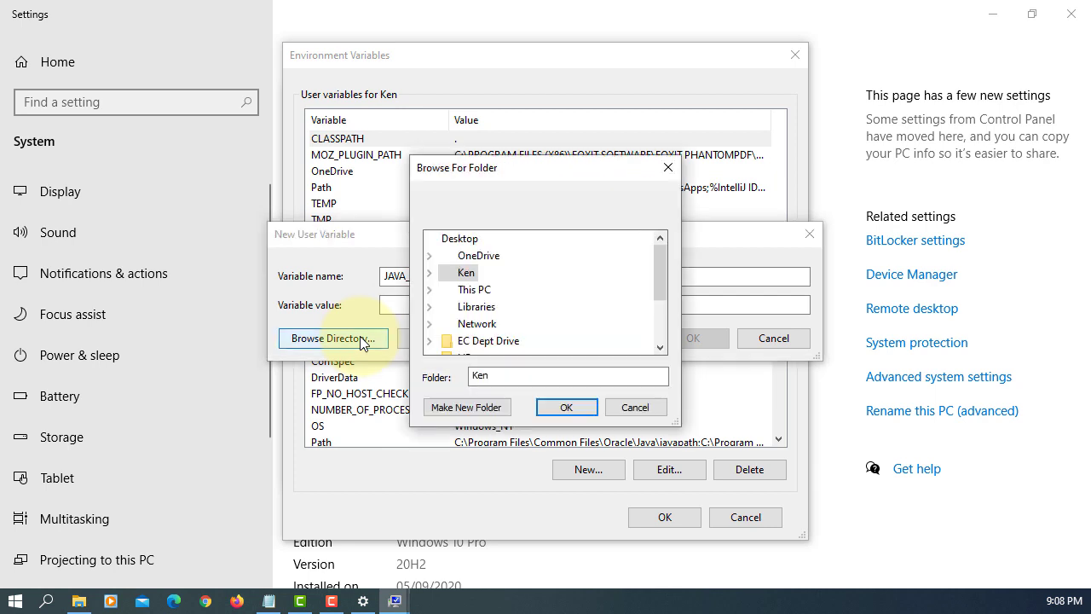
pyautogui.click(474, 291)
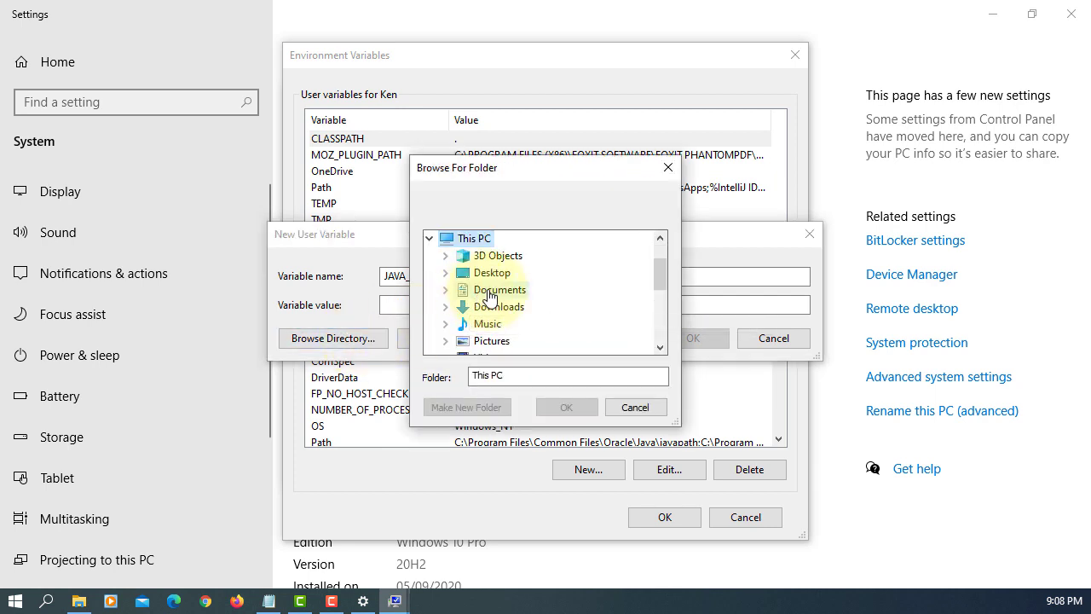
pyautogui.scroll(-1, 491, 292)
pyautogui.click(499, 324)
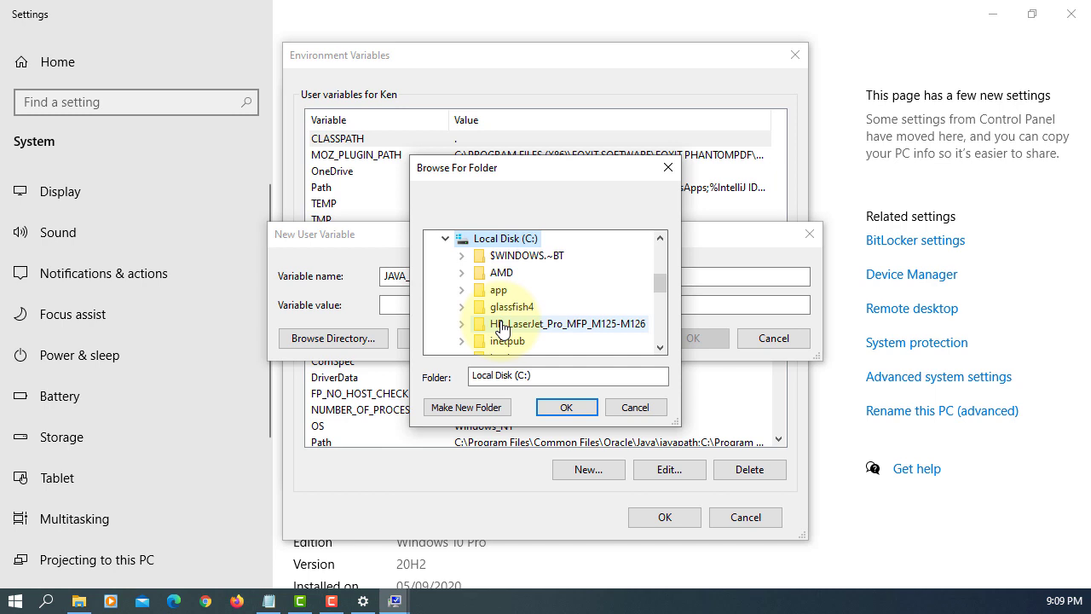
pyautogui.scroll(-2, 538, 326)
pyautogui.click(541, 290)
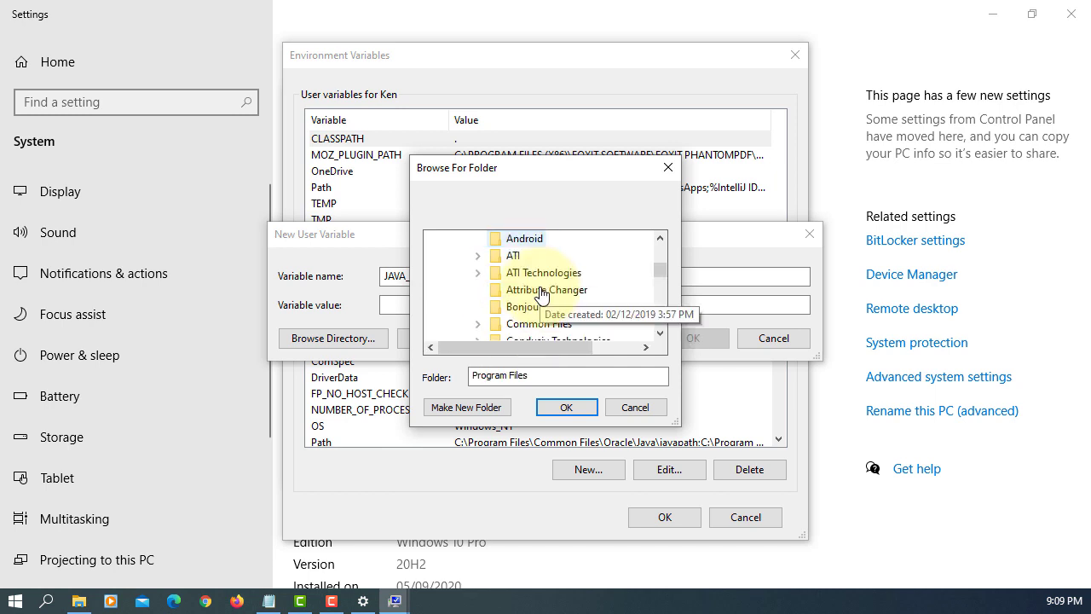
pyautogui.scroll(-2, 542, 303)
pyautogui.scroll(-2, 544, 293)
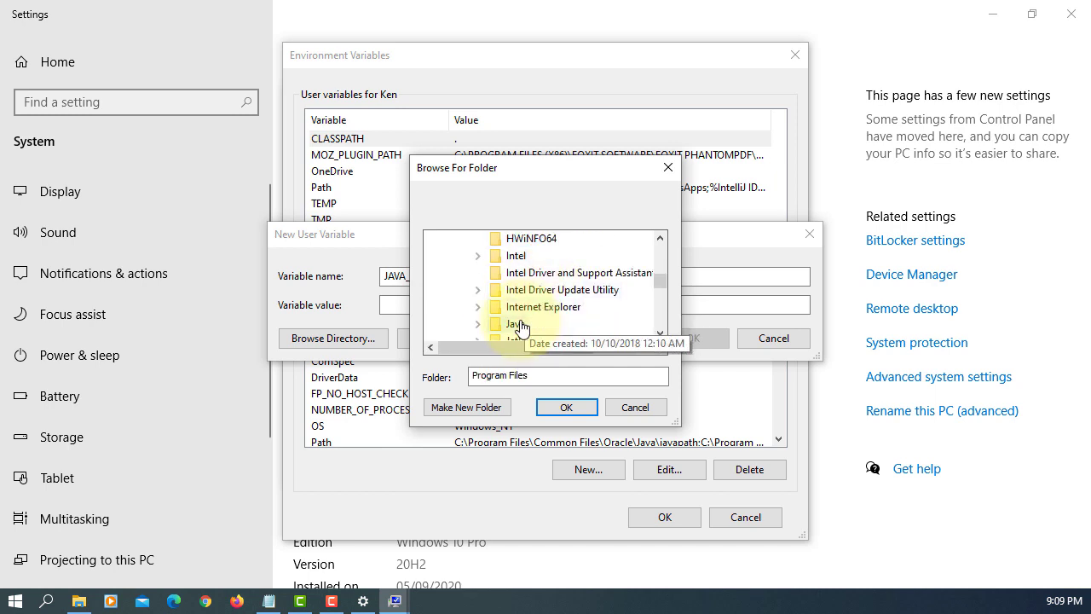
pyautogui.click(515, 324)
pyautogui.click(546, 272)
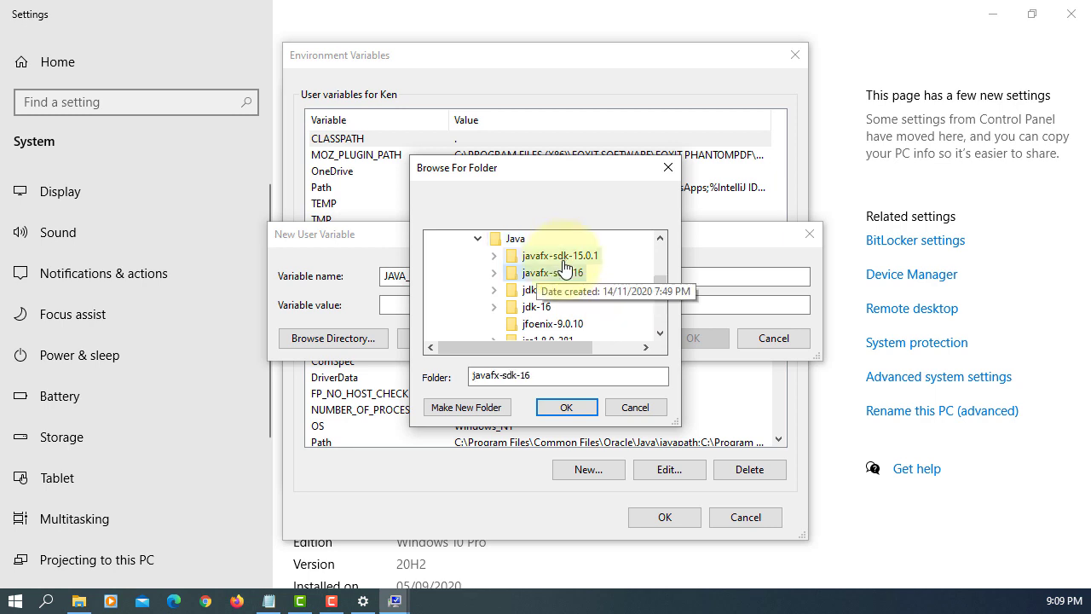
pyautogui.scroll(-1, 537, 273)
pyautogui.click(538, 271)
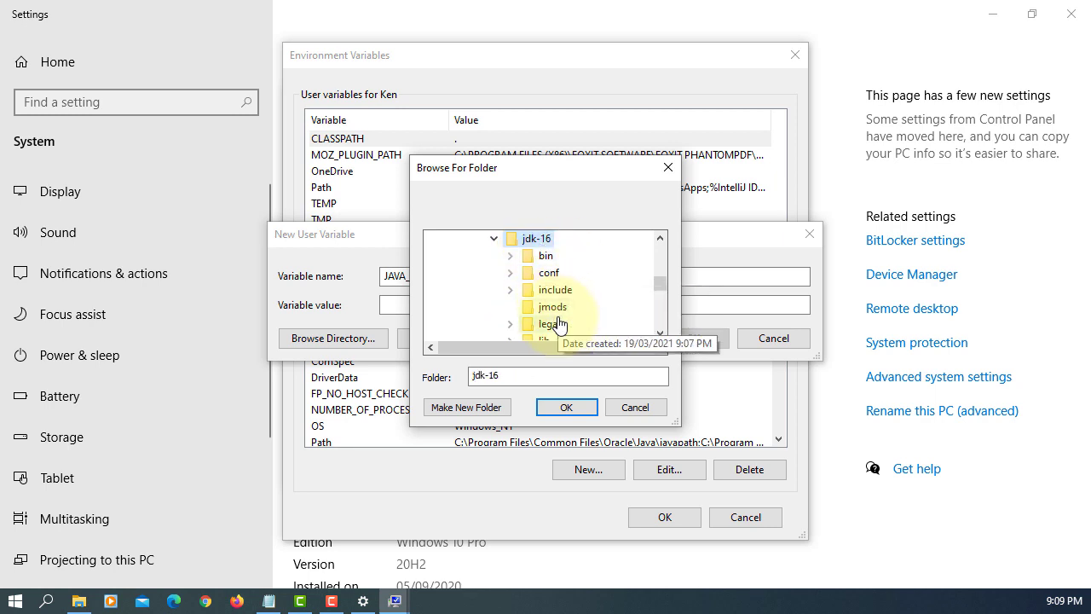
pyautogui.click(563, 406)
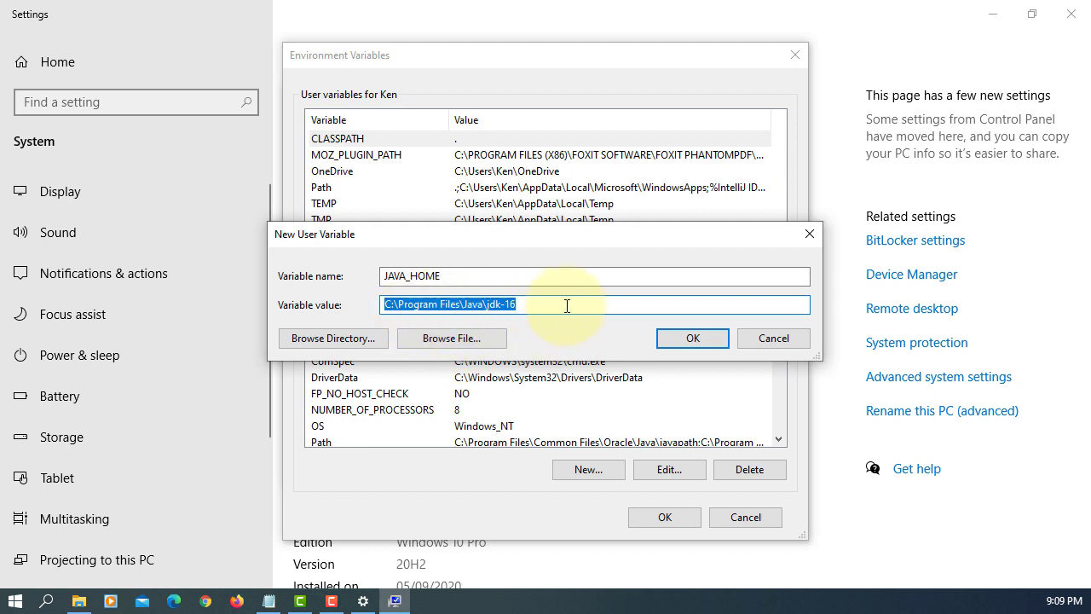
pyautogui.click(689, 339)
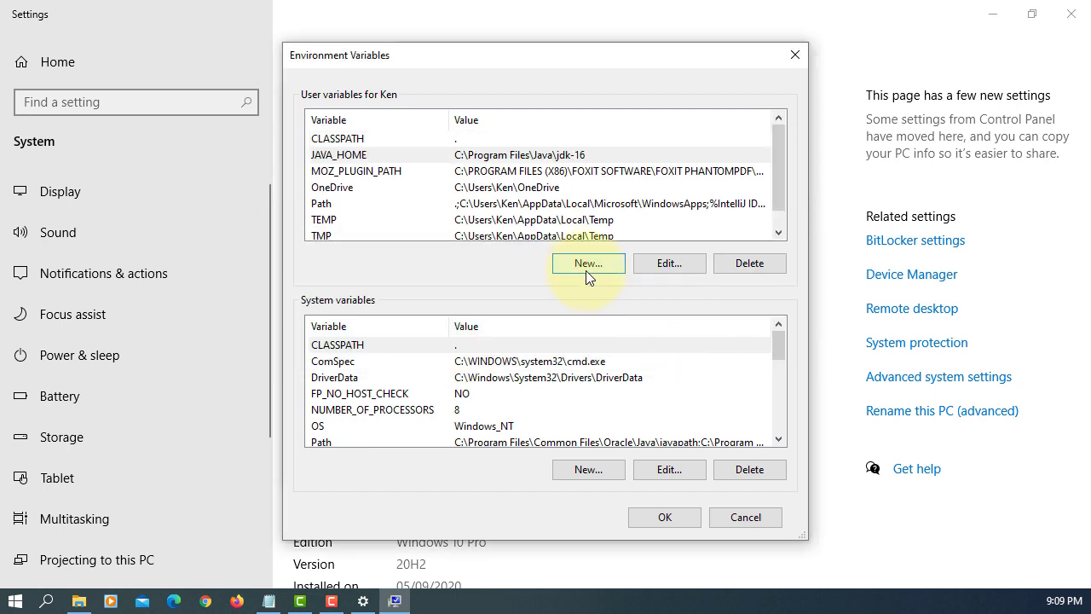
# Step: Add the entry %JAVA_HOME%\bin to the user Path variable, save the environment variables and close System Properties
pyautogui.click(350, 204)
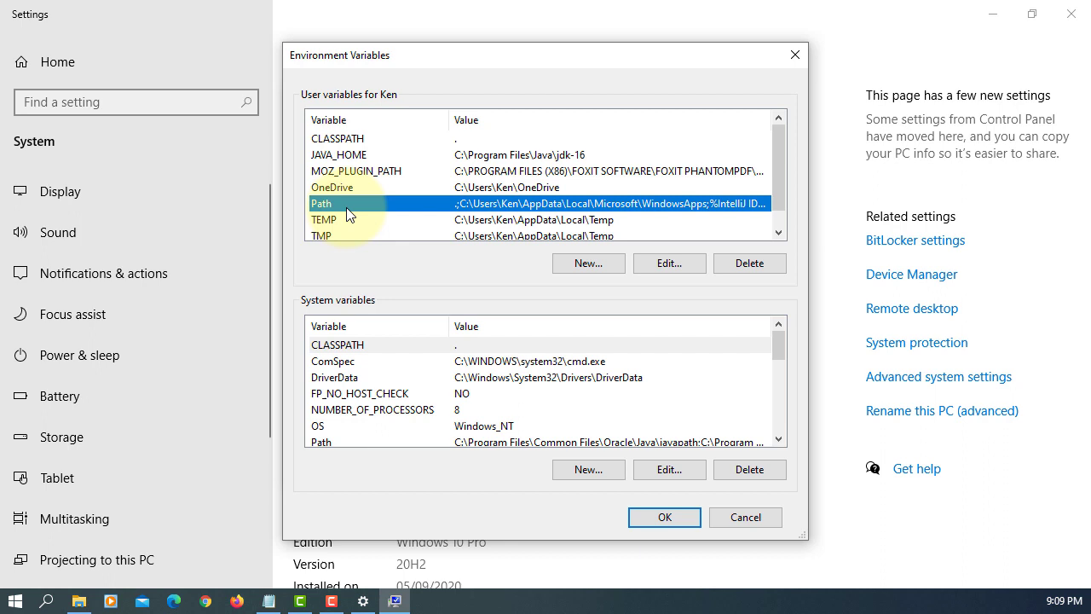
pyautogui.doubleClick(667, 205)
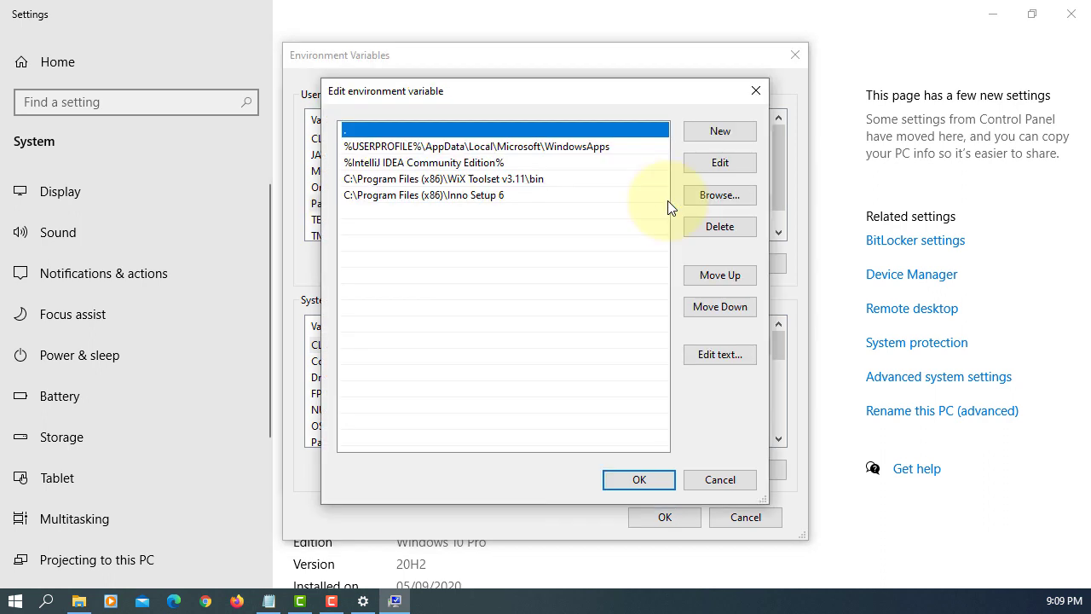
pyautogui.click(716, 134)
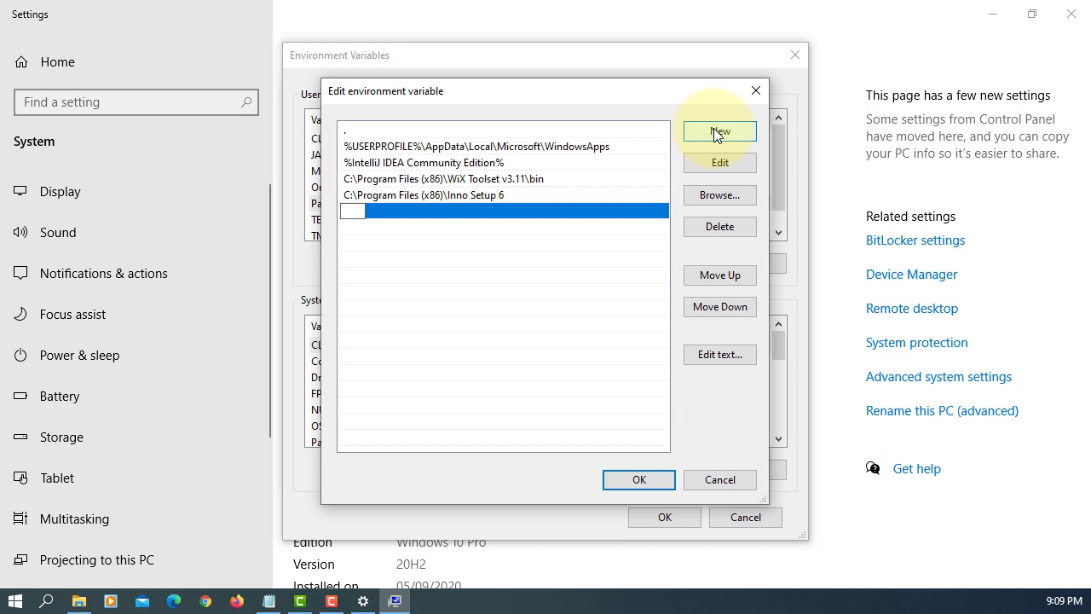
pyautogui.write('%JAVA_HOME')
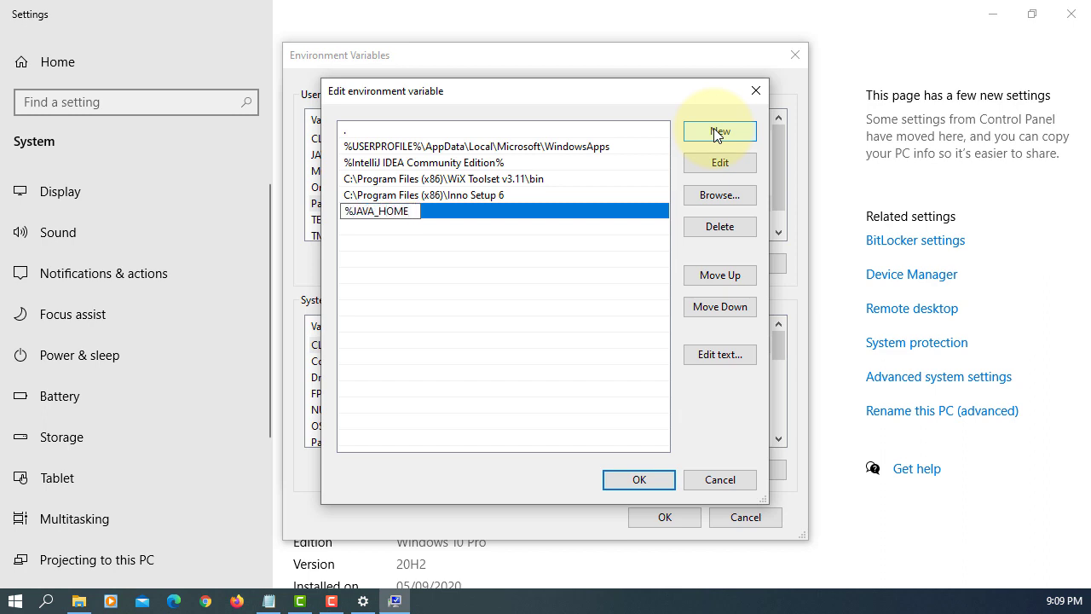
pyautogui.write('%\\bin')
pyautogui.click(638, 479)
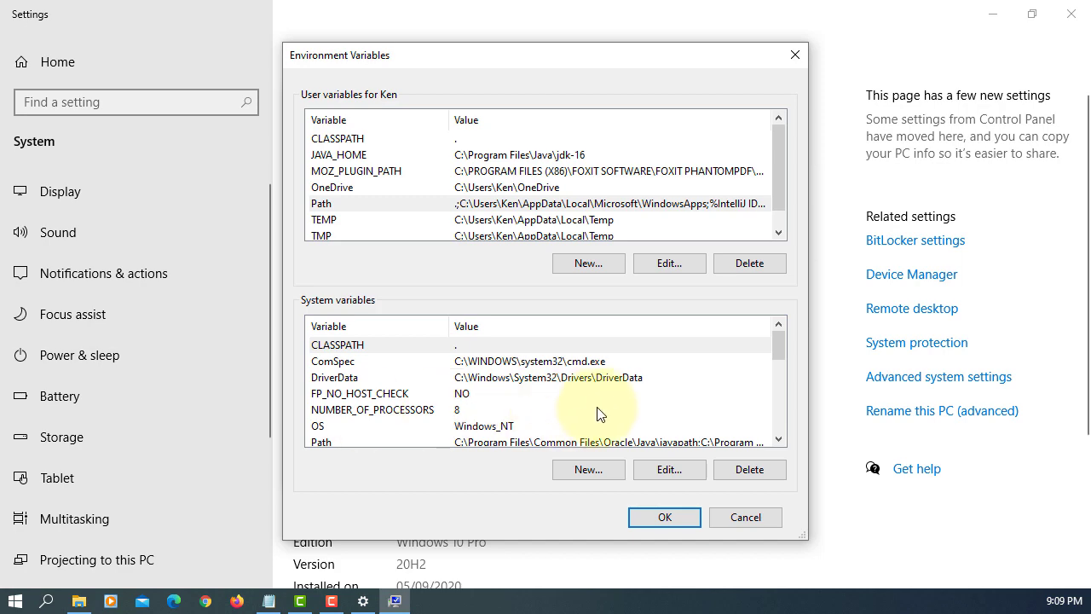
pyautogui.click(660, 517)
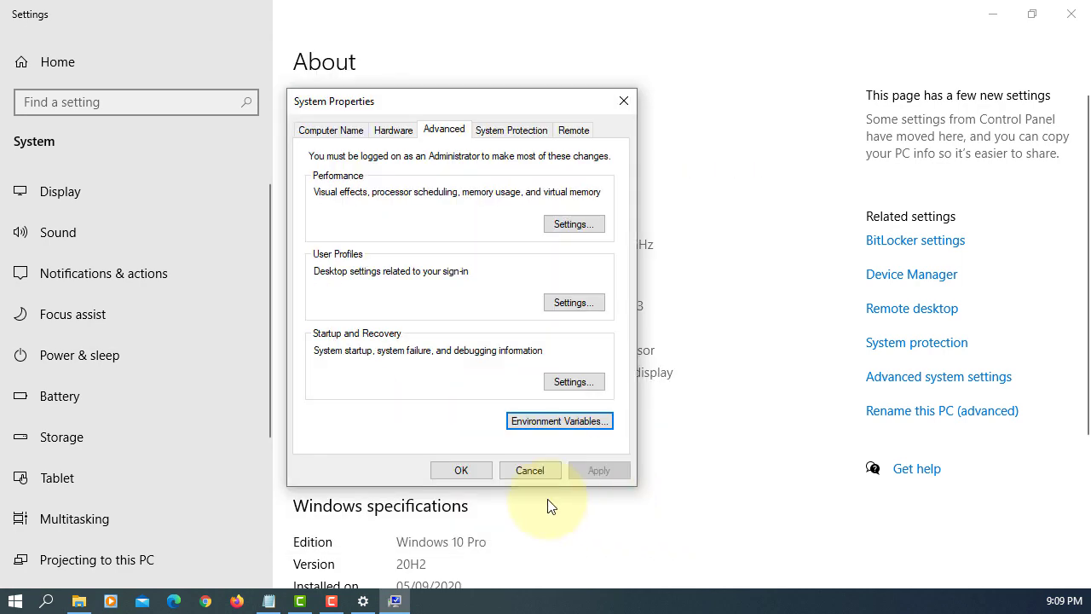
pyautogui.click(449, 468)
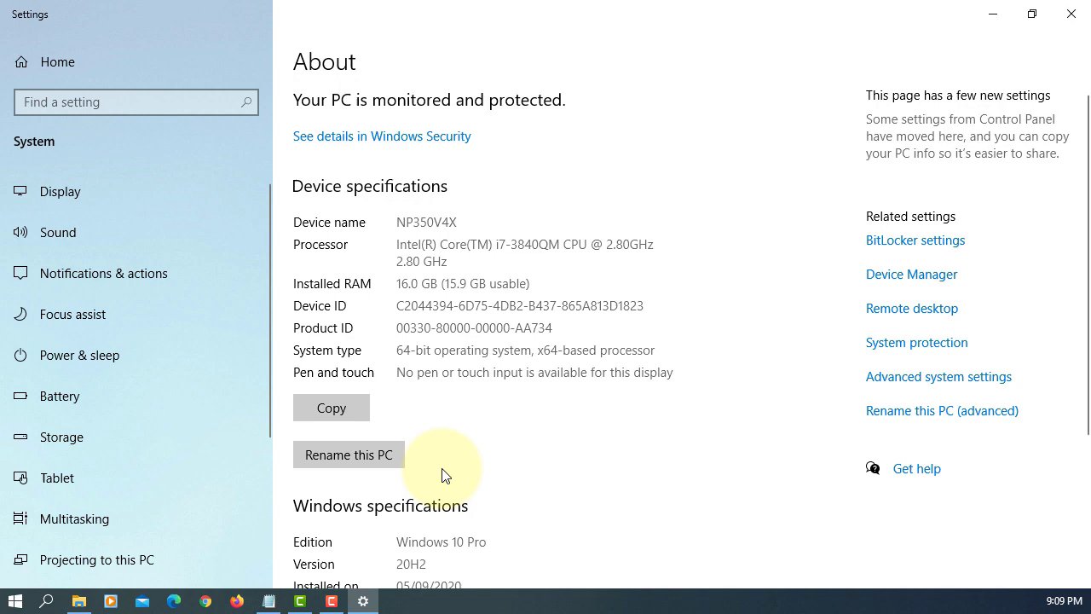
# Step: Open Command Prompt and check the installed Java version with the command java -version
pyautogui.click(46, 601)
pyautogui.write('cmd')
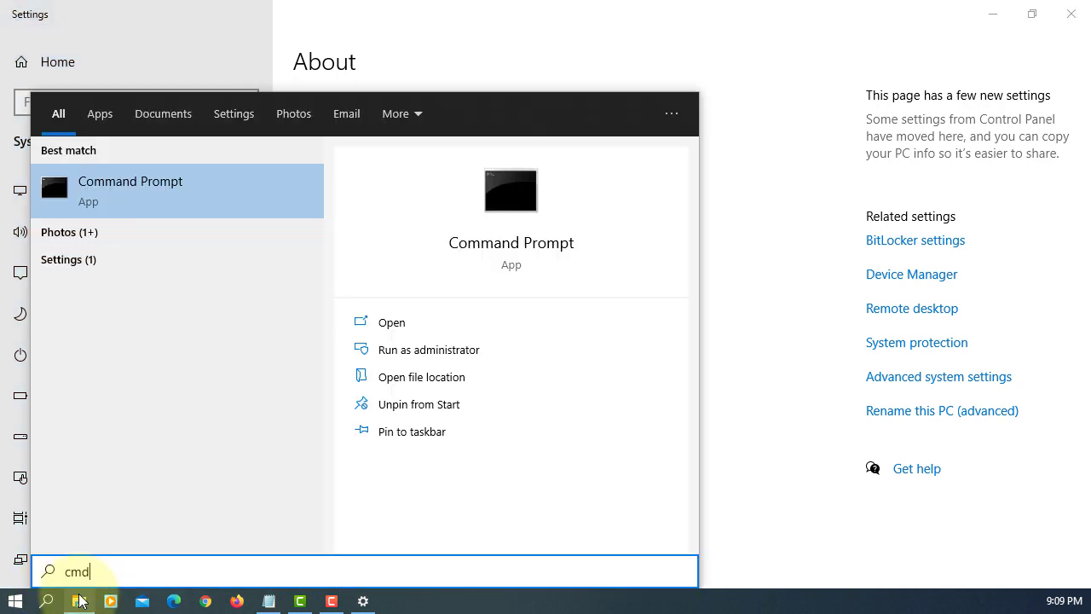
pyautogui.press('Return')
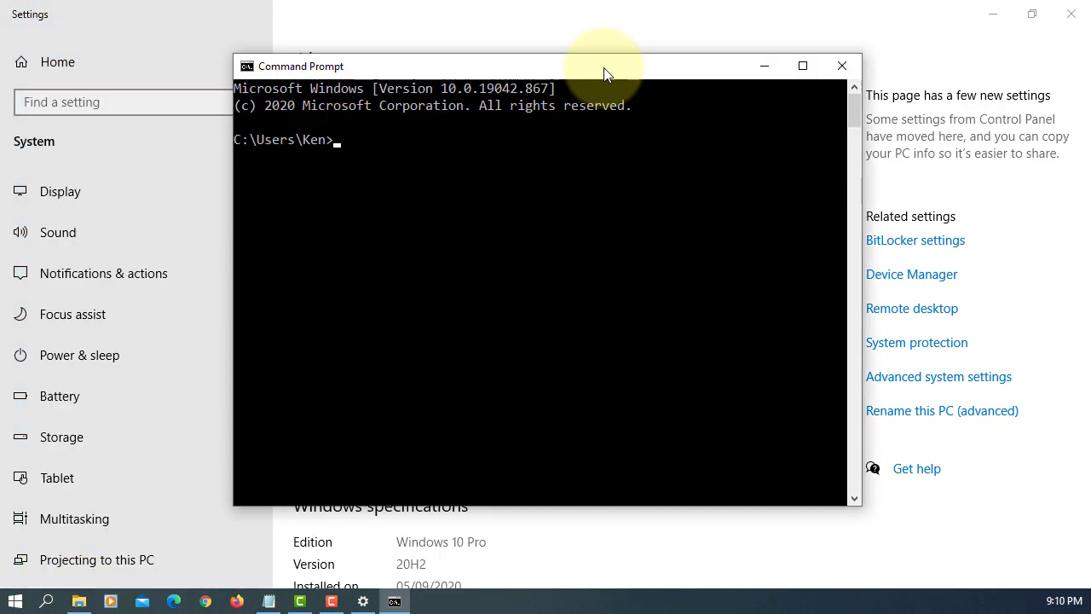
pyautogui.write('java -version')
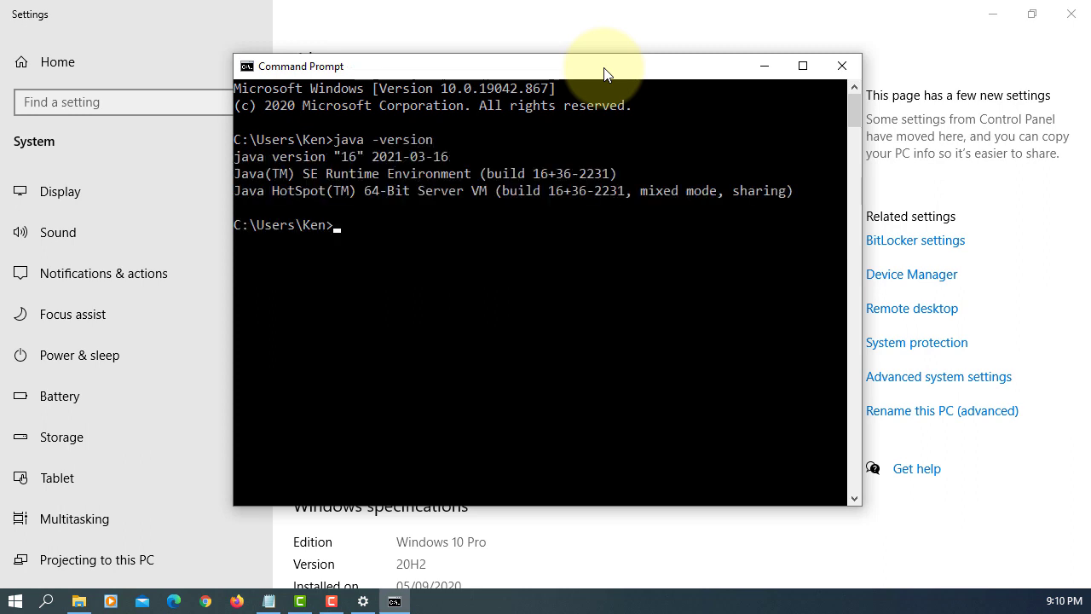